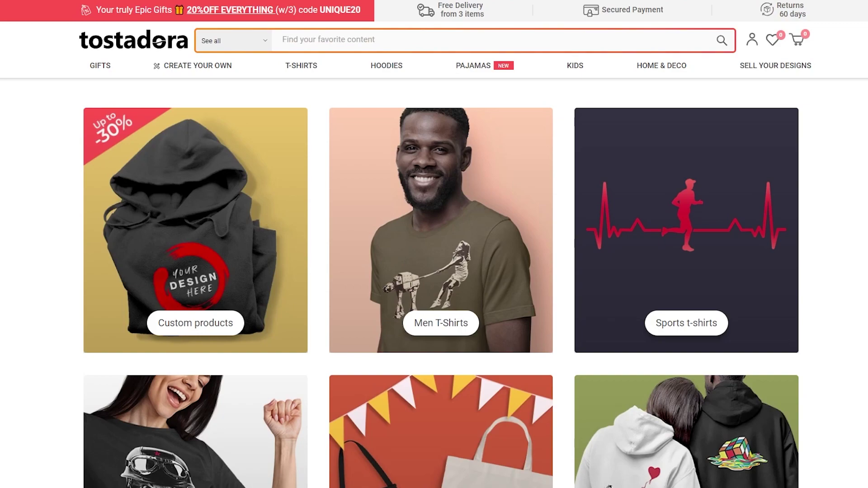
Step: Open and dismiss the log-in form, then go to the Start selling page under SELL YOUR DESIGNS
{"action": "left_click", "coordinate": [752, 39]}
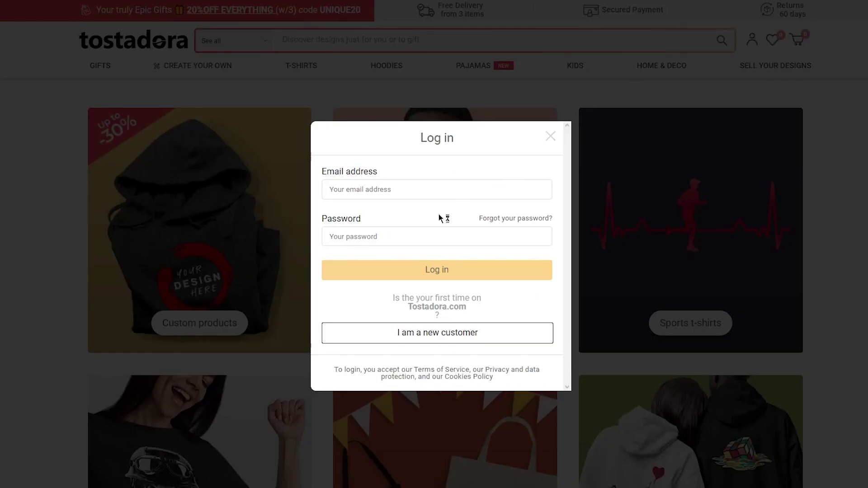
{"action": "left_click", "coordinate": [550, 136]}
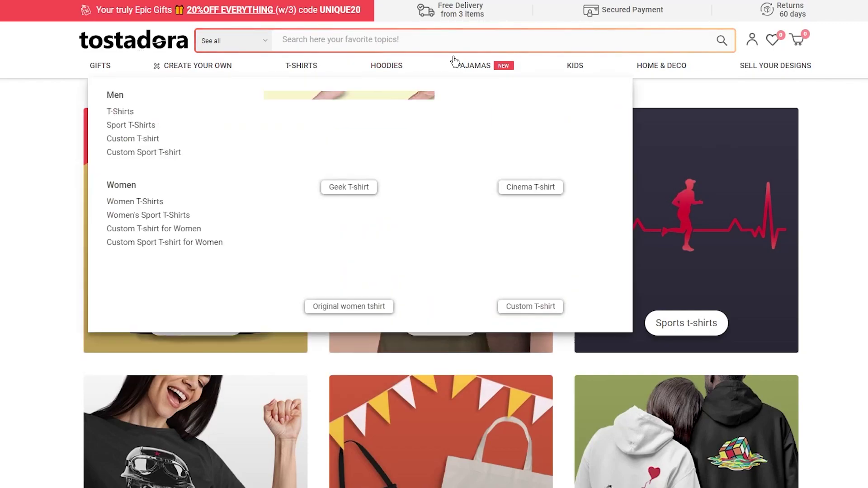
{"action": "mouse_move", "coordinate": [785, 66]}
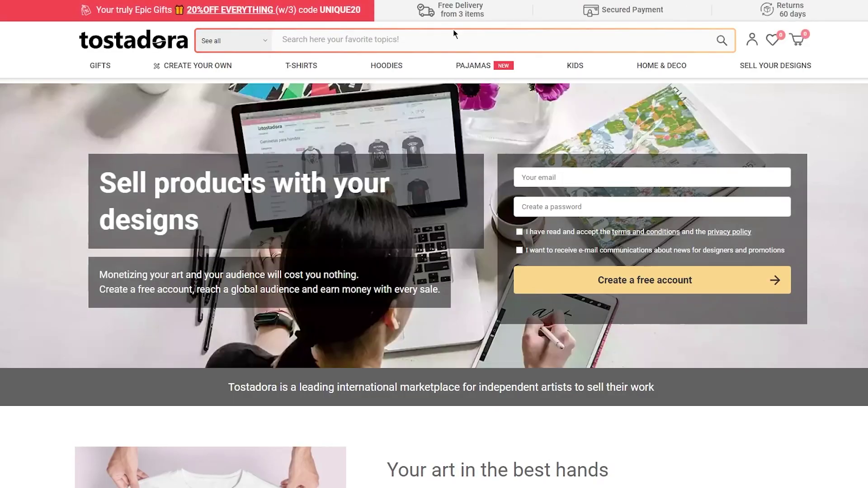
Step: Register a free seller account with the pasted e-mail, the account password and accepted terms
{"action": "left_click", "coordinate": [605, 181]}
{"action": "left_click", "coordinate": [689, 138]}
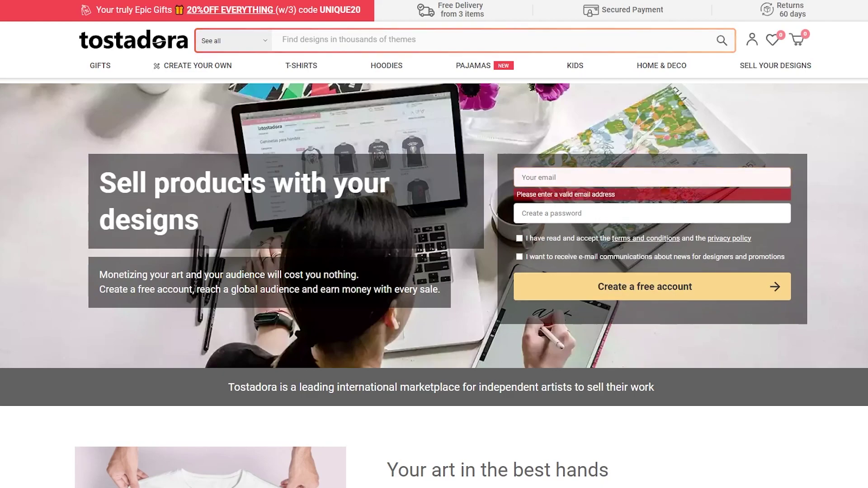
{"action": "left_click", "coordinate": [686, 176]}
{"action": "right_click", "coordinate": [686, 176]}
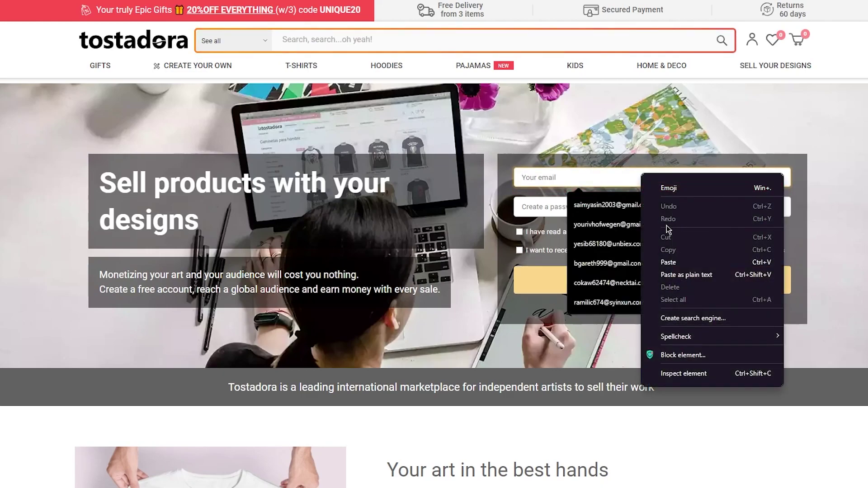
{"action": "left_click", "coordinate": [703, 263]}
{"action": "left_click", "coordinate": [561, 207]}
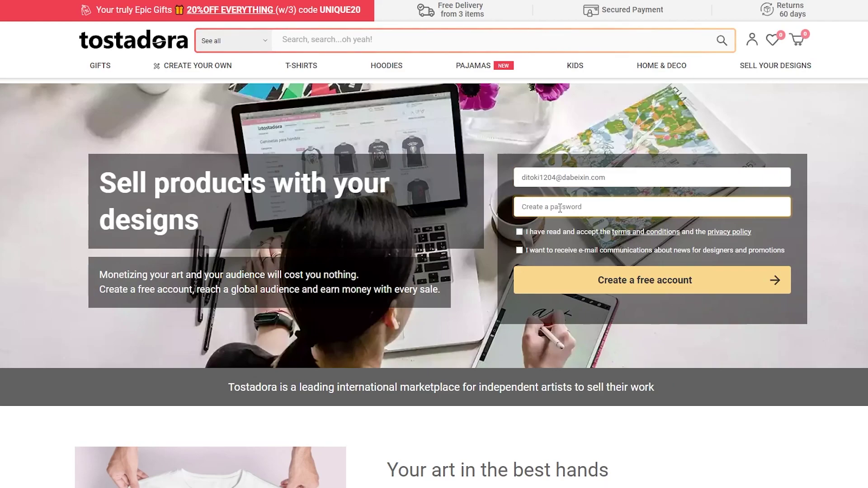
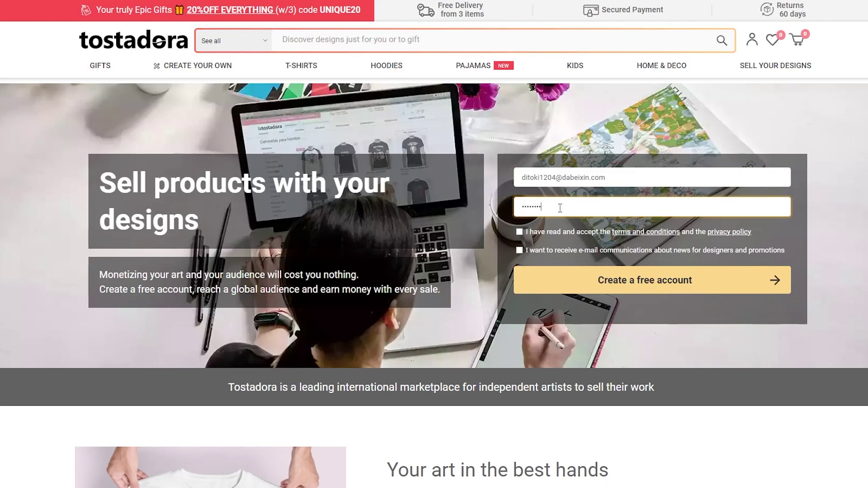
{"action": "left_click", "coordinate": [569, 236]}
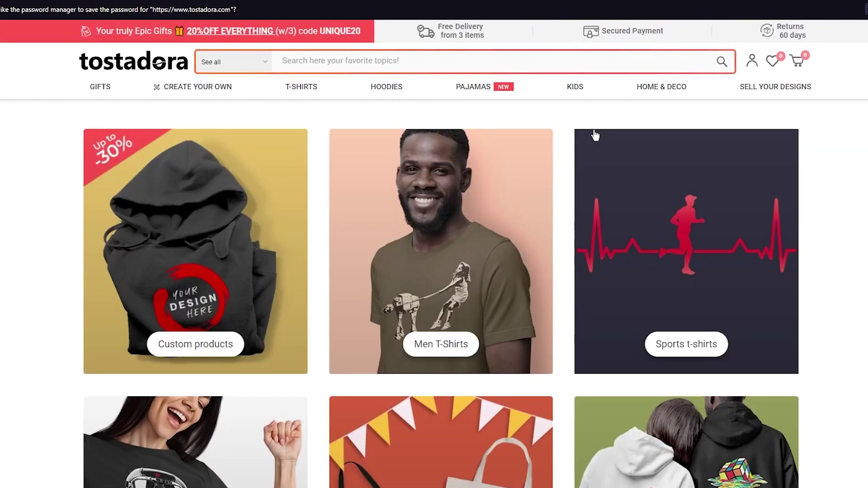
Step: Go to the Start selling seller sign-up page
{"action": "mouse_move", "coordinate": [768, 90]}
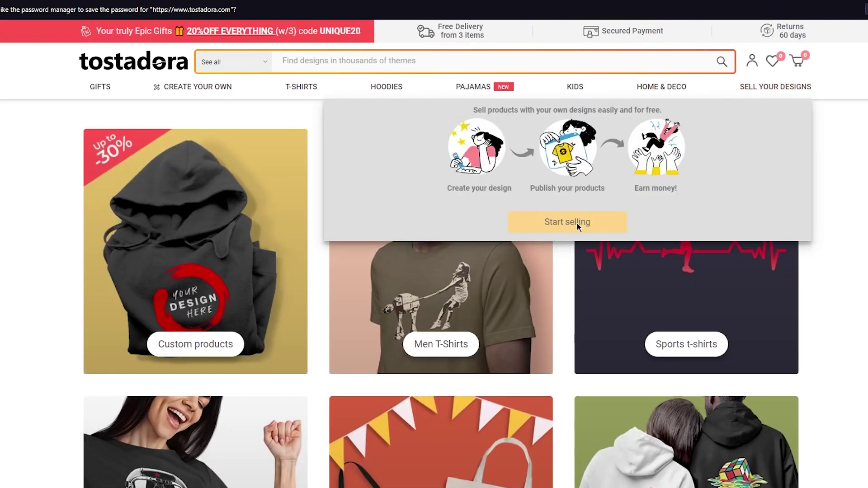
{"action": "left_click", "coordinate": [703, 121]}
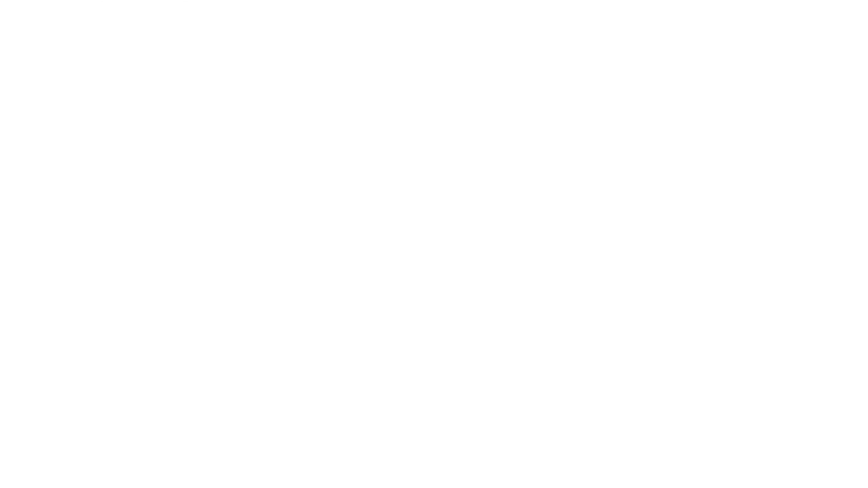
{"action": "scroll", "coordinate": [323, 154], "scroll_direction": "down", "scroll_amount": 1}
{"action": "scroll", "coordinate": [321, 128], "scroll_direction": "up", "scroll_amount": 1}
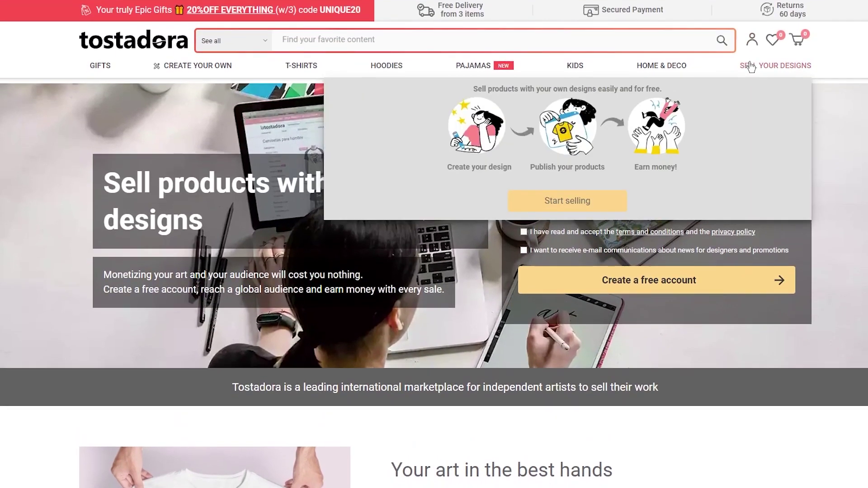
Step: Log in with the pasted account e-mail and the account password
{"action": "left_click", "coordinate": [748, 65]}
{"action": "left_click", "coordinate": [445, 196]}
{"action": "right_click", "coordinate": [447, 200]}
{"action": "left_click", "coordinate": [468, 281]}
{"action": "left_click", "coordinate": [426, 231]}
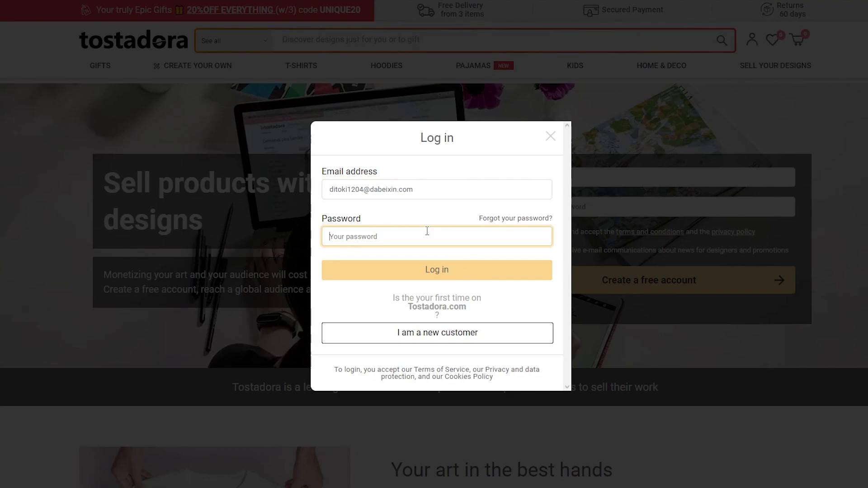
{"action": "type", "text": "aa"}
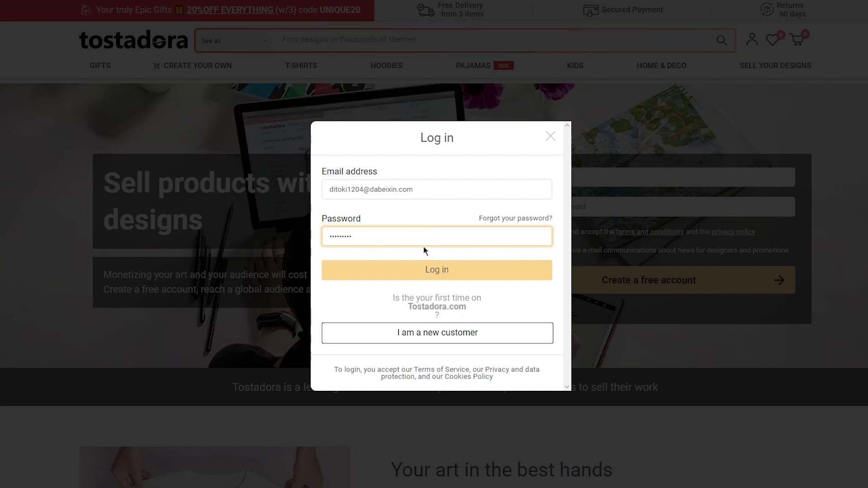
{"action": "key", "text": "Return"}
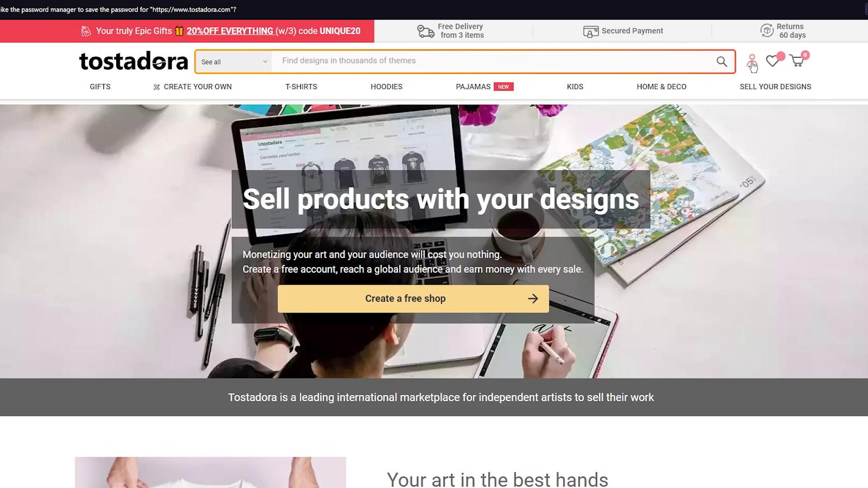
Step: Add a new store named johnsshop, accept its Terms of Service and continue to step 2/3
{"action": "left_click", "coordinate": [752, 65]}
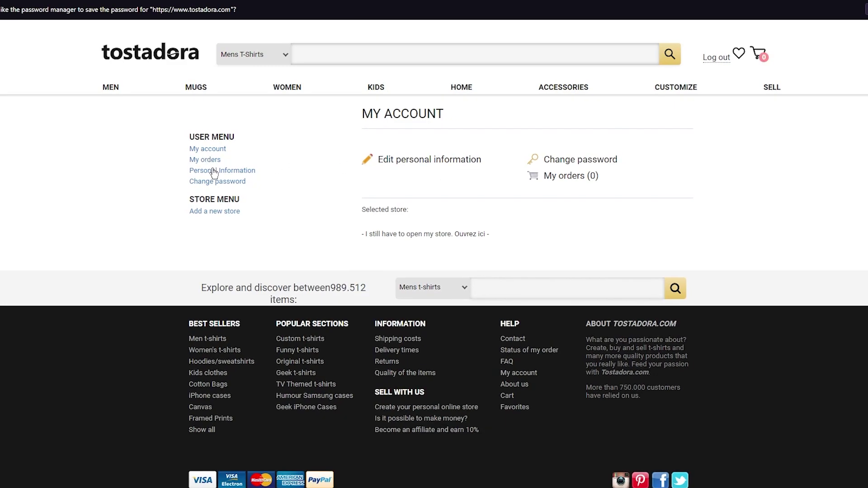
{"action": "left_click", "coordinate": [210, 213]}
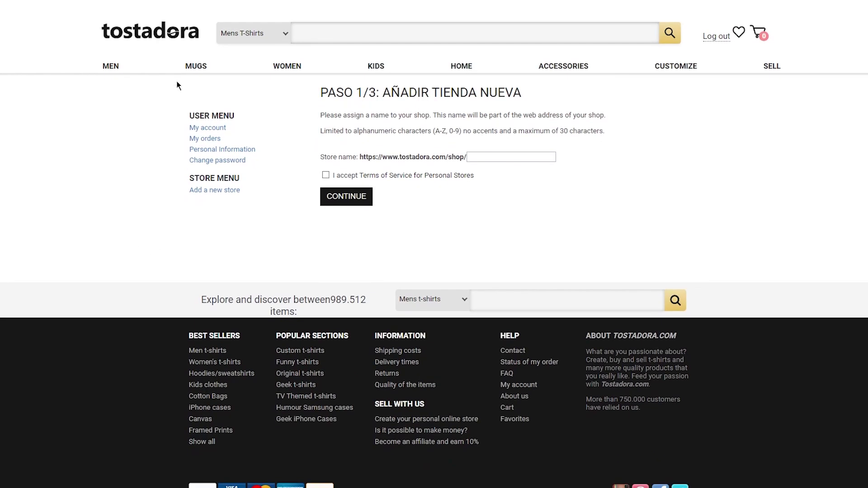
{"action": "left_click", "coordinate": [491, 160]}
{"action": "left_click", "coordinate": [365, 175]}
{"action": "left_click", "coordinate": [365, 198]}
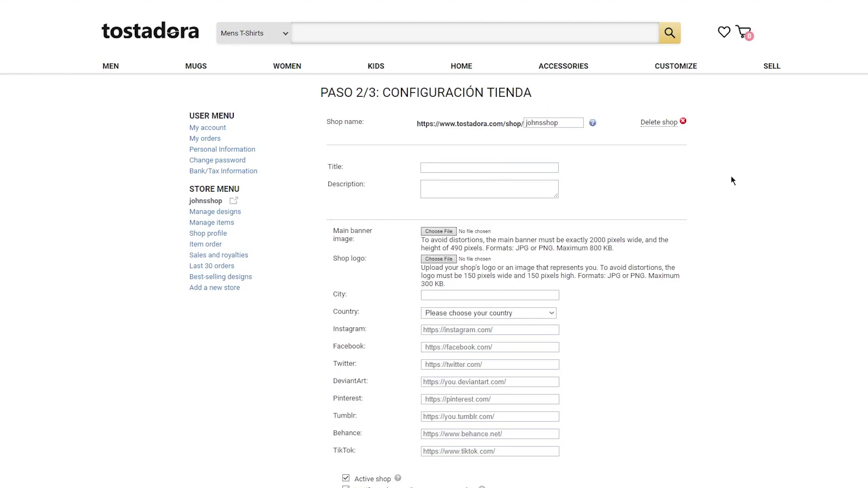
Step: Title the shop 'Johns printys' and enter 'hjfyuf guy' as its description
{"action": "left_click", "coordinate": [454, 162]}
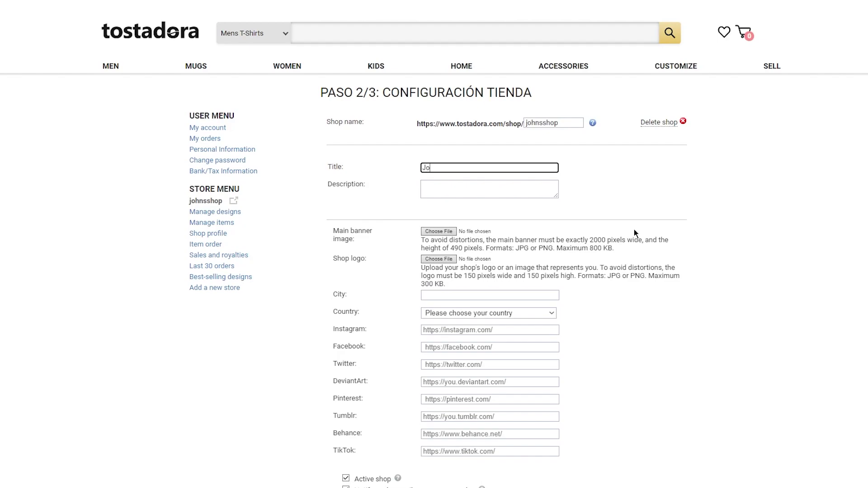
{"action": "type", "text": "ntys"}
{"action": "left_click", "coordinate": [520, 184]}
{"action": "type", "text": "hjfyuf guy"}
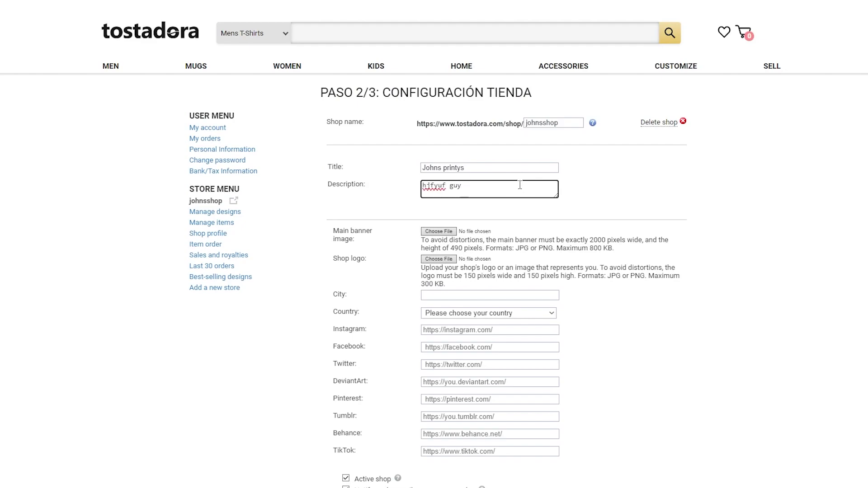
{"action": "scroll", "coordinate": [519, 185], "scroll_direction": "down", "scroll_amount": 2}
Step: Attach a .webp picture as the shop's main banner image
{"action": "left_click", "coordinate": [433, 123]}
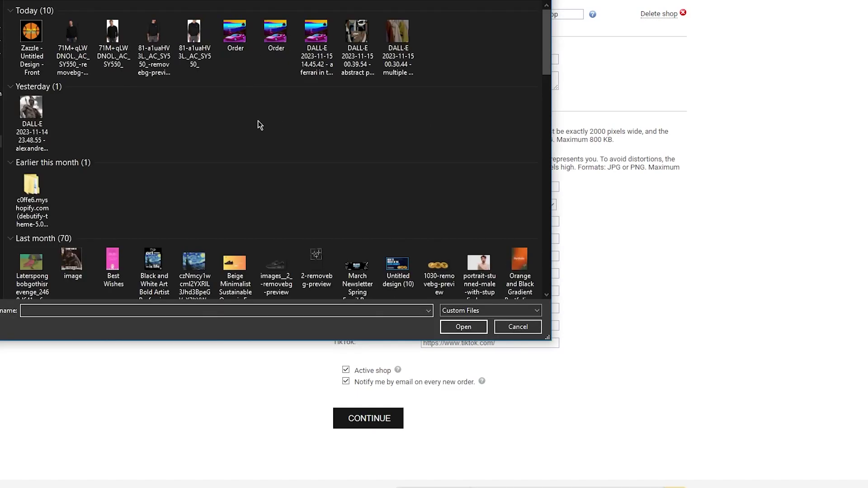
{"action": "scroll", "coordinate": [165, 87], "scroll_direction": "down", "scroll_amount": 3}
{"action": "scroll", "coordinate": [113, 104], "scroll_direction": "up", "scroll_amount": 3}
{"action": "scroll", "coordinate": [129, 108], "scroll_direction": "down", "scroll_amount": 3}
{"action": "double_click", "coordinate": [198, 150]}
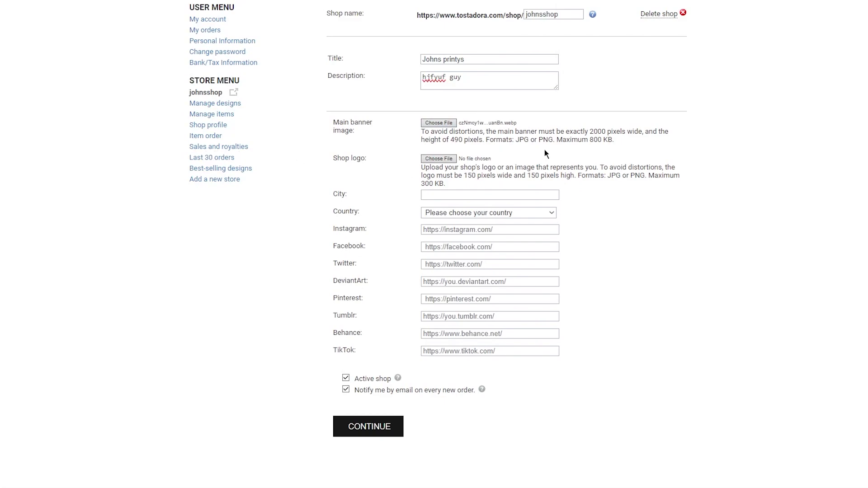
Step: Attach download_5_-removebg-preview as the shop logo
{"action": "left_click", "coordinate": [431, 161]}
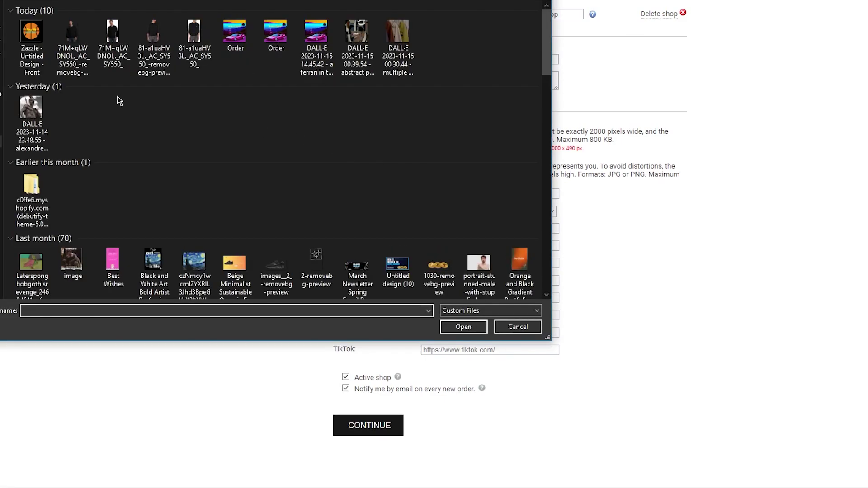
{"action": "scroll", "coordinate": [97, 151], "scroll_direction": "down", "scroll_amount": 3}
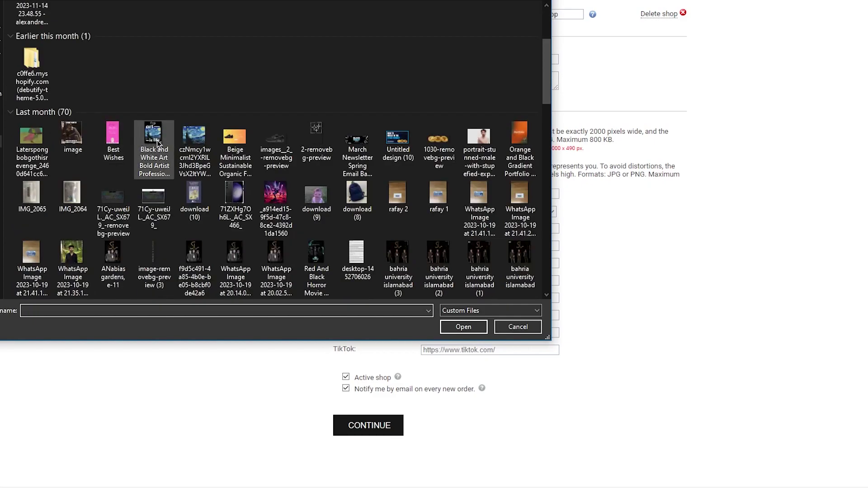
{"action": "scroll", "coordinate": [276, 169], "scroll_direction": "down", "scroll_amount": 5}
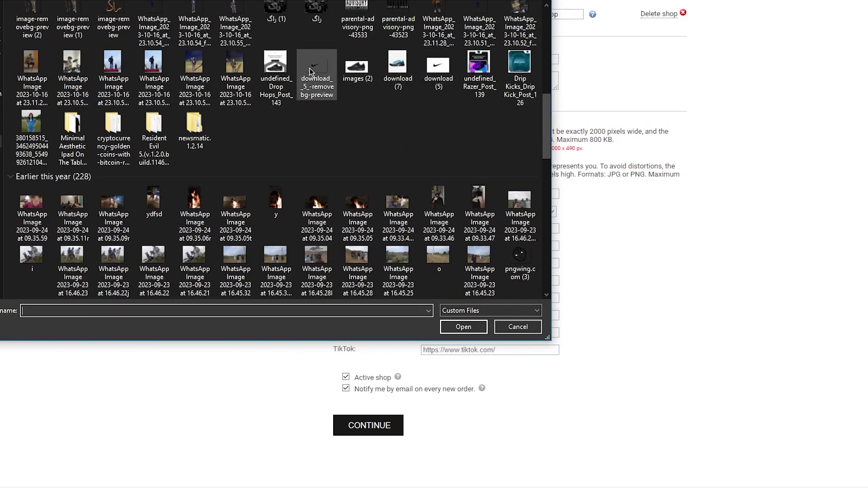
{"action": "double_click", "coordinate": [316, 72]}
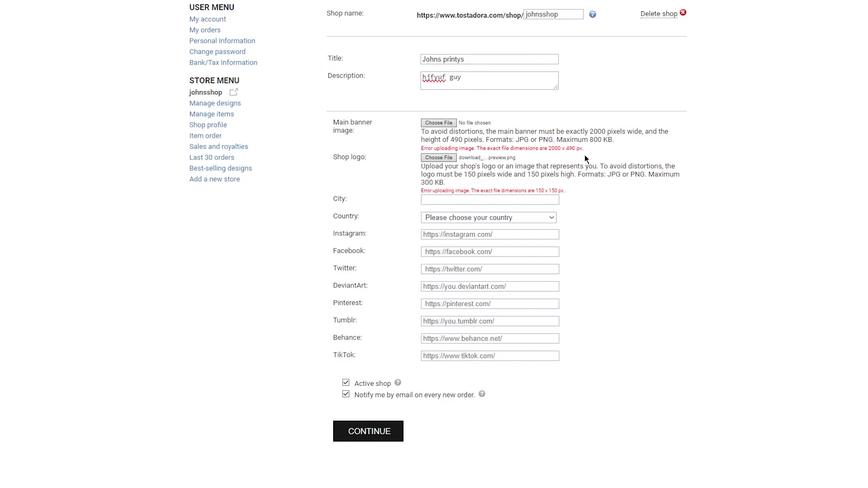
Step: Set the shop country to Pakistan, enter 'jkkjb' as the city, and save the settings
{"action": "left_click", "coordinate": [461, 204]}
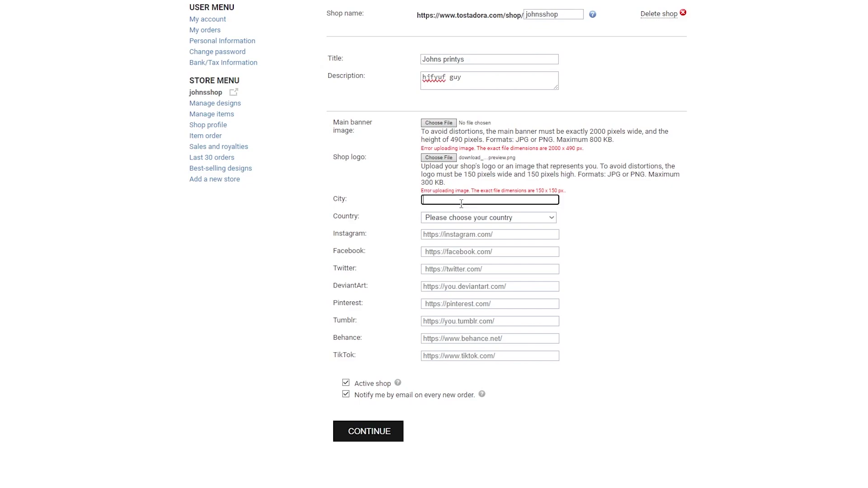
{"action": "left_click", "coordinate": [468, 215]}
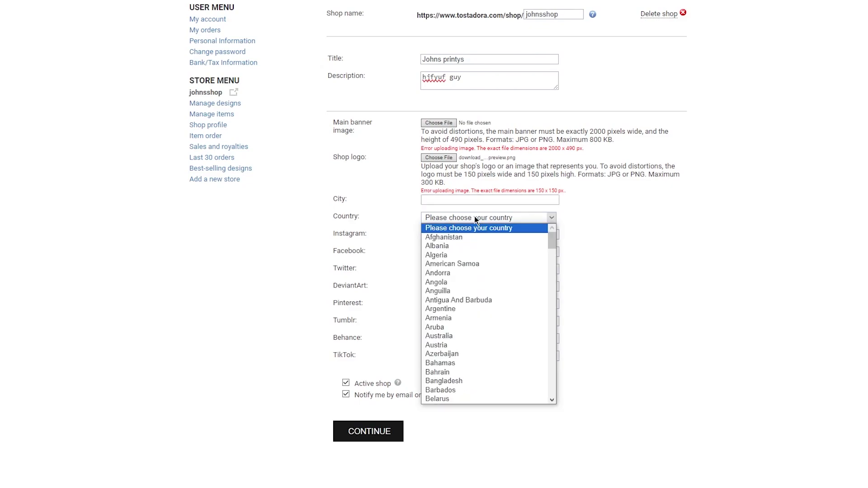
{"action": "scroll", "coordinate": [470, 289], "scroll_direction": "down", "scroll_amount": 20}
{"action": "scroll", "coordinate": [468, 290], "scroll_direction": "up", "scroll_amount": 13}
{"action": "scroll", "coordinate": [467, 293], "scroll_direction": "up", "scroll_amount": 4}
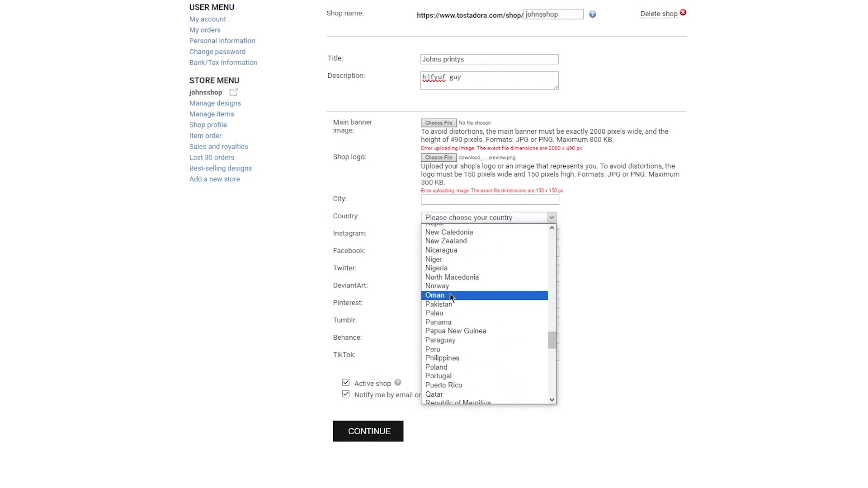
{"action": "left_click", "coordinate": [453, 304]}
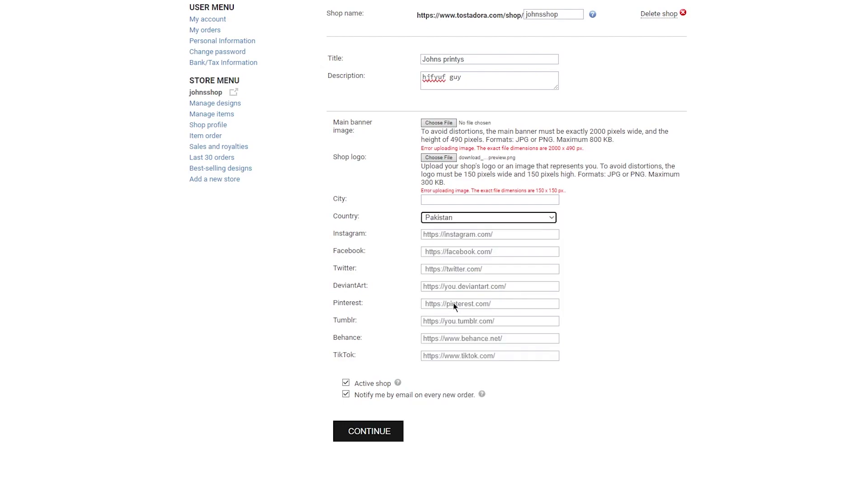
{"action": "left_click", "coordinate": [438, 196]}
{"action": "type", "text": "jkkjb"}
{"action": "left_click", "coordinate": [368, 436]}
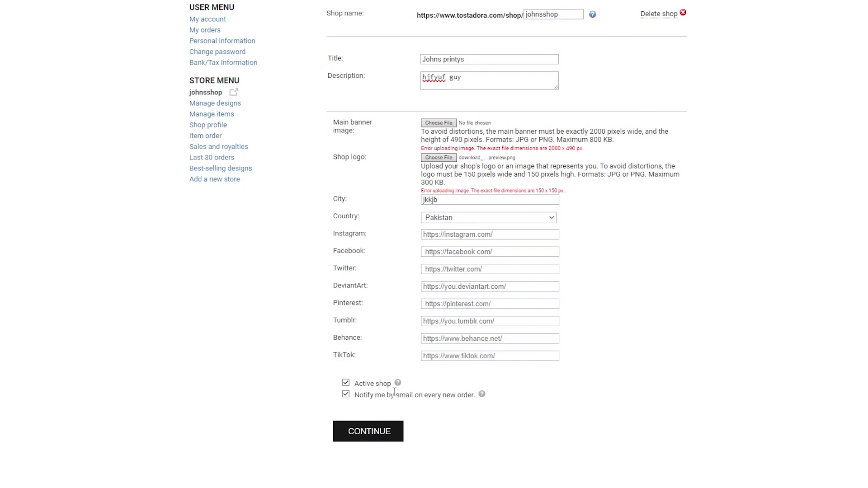
Step: Submit the step 2/3 shop settings and review the image-size errors (banner 2000 x 490, logo 150 x 150)
{"action": "left_click", "coordinate": [362, 438]}
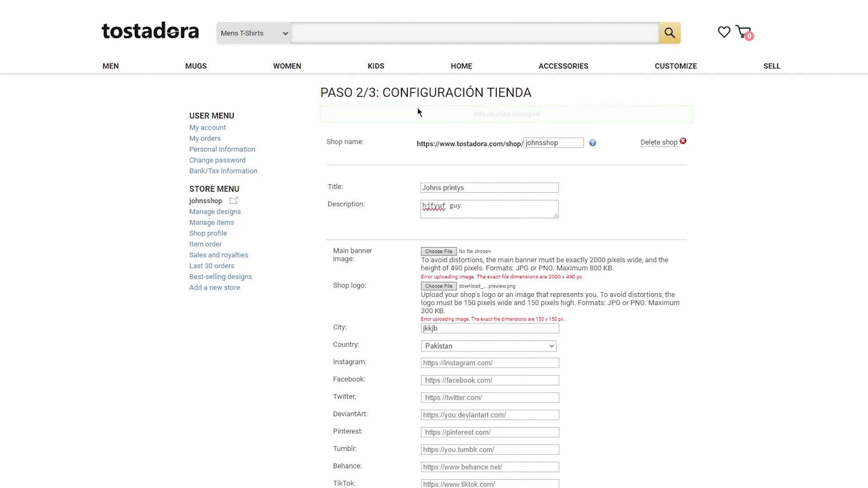
{"action": "scroll", "coordinate": [417, 107], "scroll_direction": "down", "scroll_amount": 6}
{"action": "left_click", "coordinate": [366, 310]}
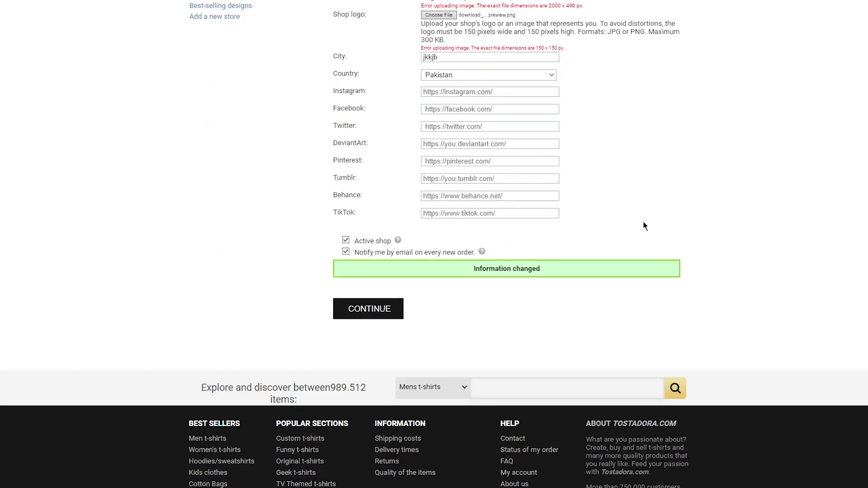
{"action": "scroll", "coordinate": [644, 226], "scroll_direction": "up", "scroll_amount": 5}
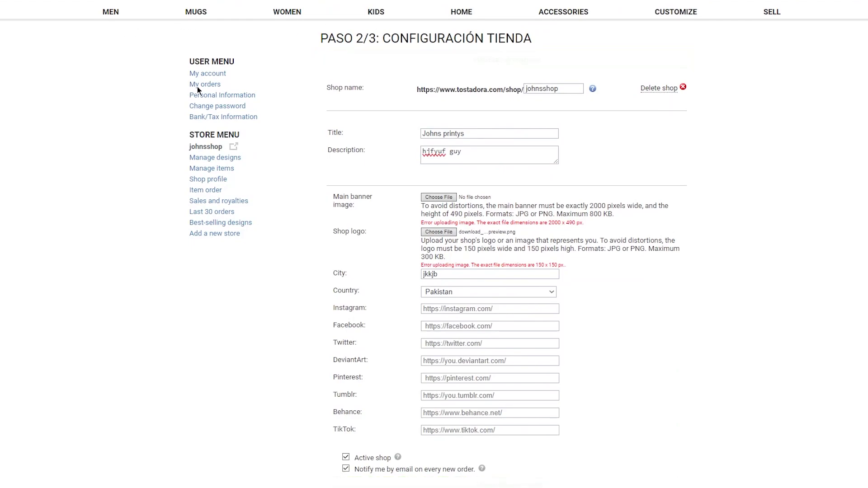
{"action": "scroll", "coordinate": [299, 152], "scroll_direction": "down", "scroll_amount": 3}
{"action": "scroll", "coordinate": [299, 151], "scroll_direction": "up", "scroll_amount": 1}
{"action": "scroll", "coordinate": [298, 149], "scroll_direction": "down", "scroll_amount": 5}
{"action": "scroll", "coordinate": [298, 142], "scroll_direction": "up", "scroll_amount": 7}
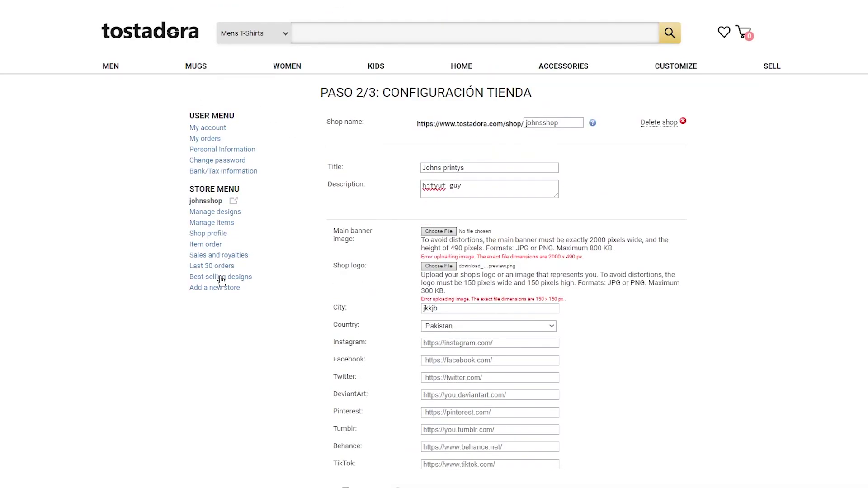
Step: Try creating another store named johnsshop with accepted terms, then return to My account
{"action": "left_click", "coordinate": [771, 67]}
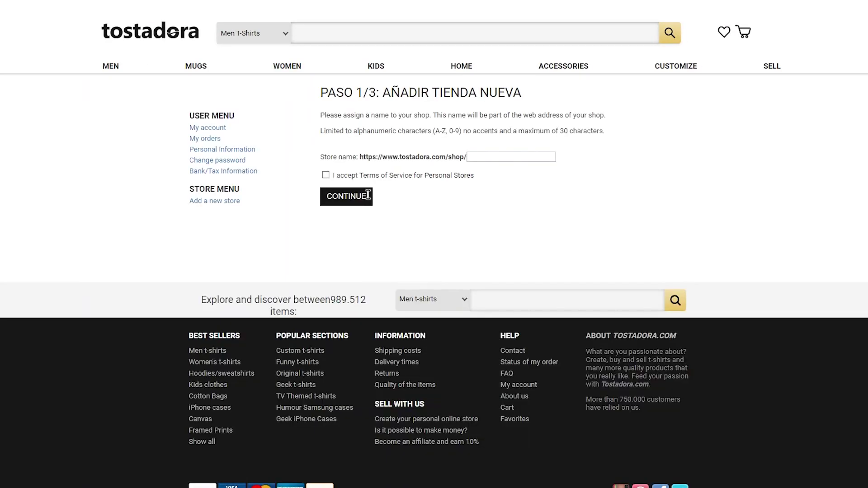
{"action": "left_click", "coordinate": [499, 161]}
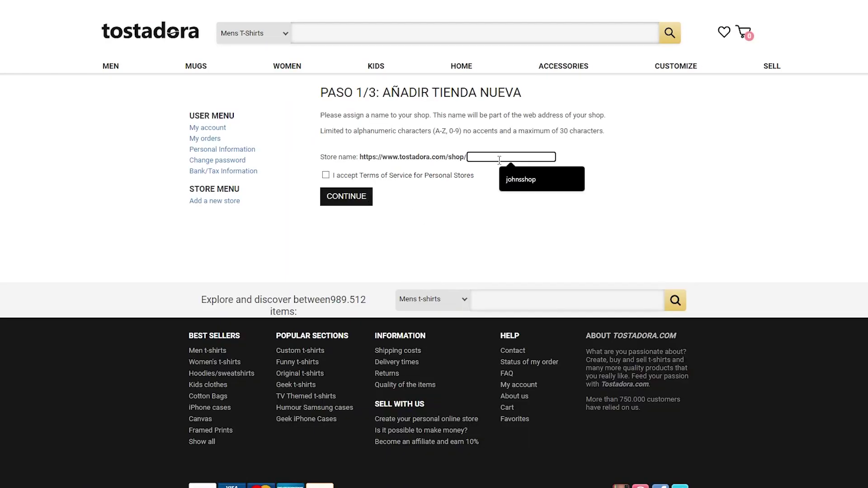
{"action": "left_click", "coordinate": [529, 184]}
{"action": "left_click", "coordinate": [326, 175]}
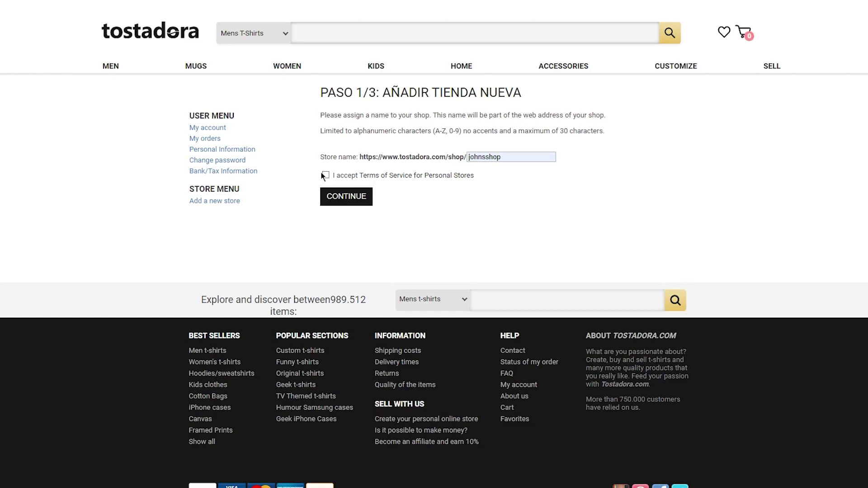
{"action": "left_click", "coordinate": [346, 197]}
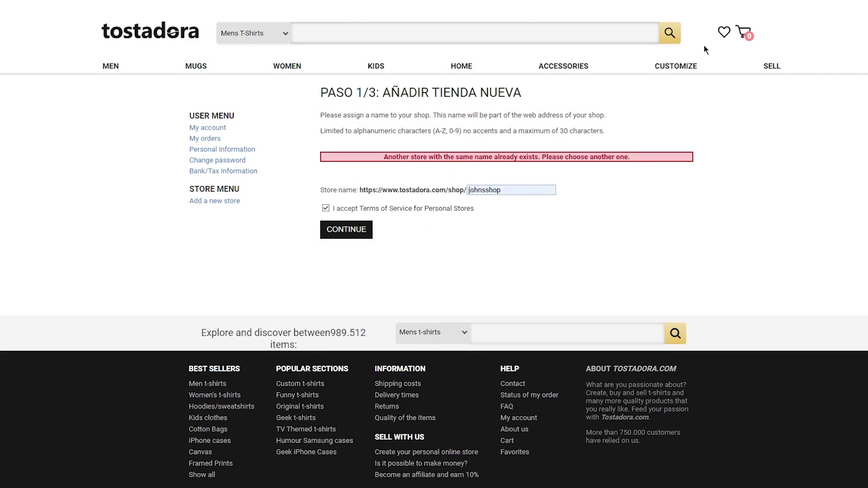
{"action": "left_click", "coordinate": [204, 129]}
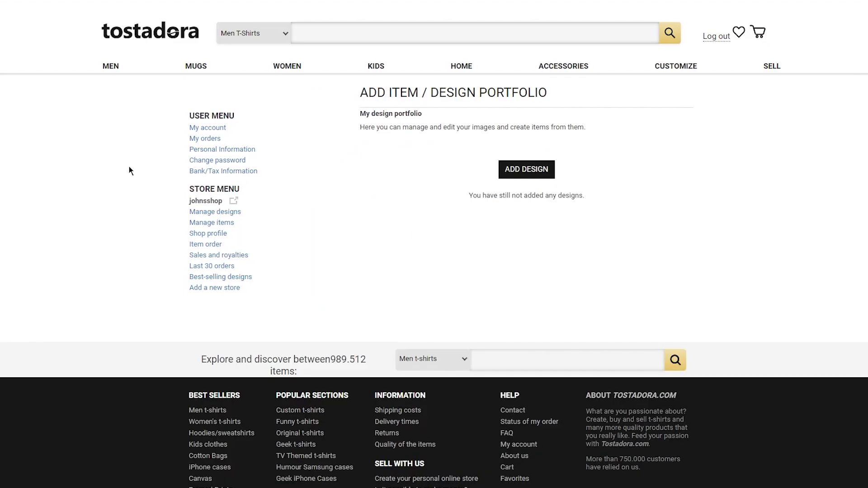
Step: Upload T-Shirt.png as a new design, accepting the Terms of Service and Copyright
{"action": "left_click", "coordinate": [534, 168]}
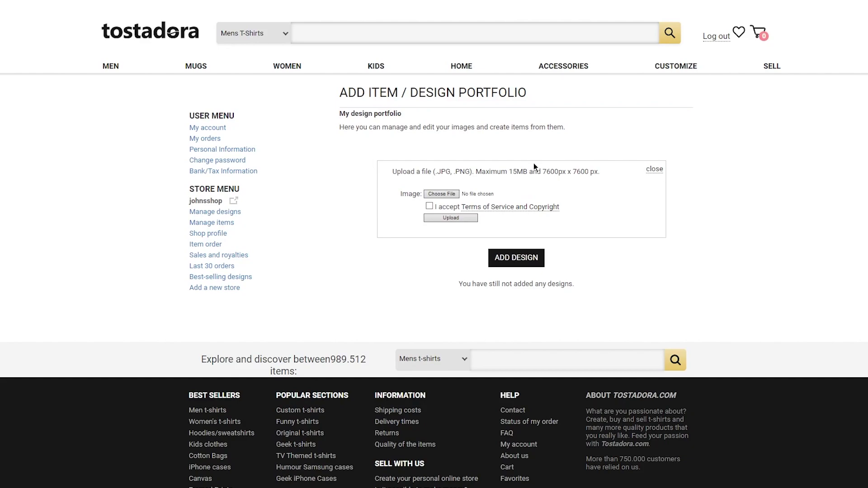
{"action": "left_click", "coordinate": [443, 194]}
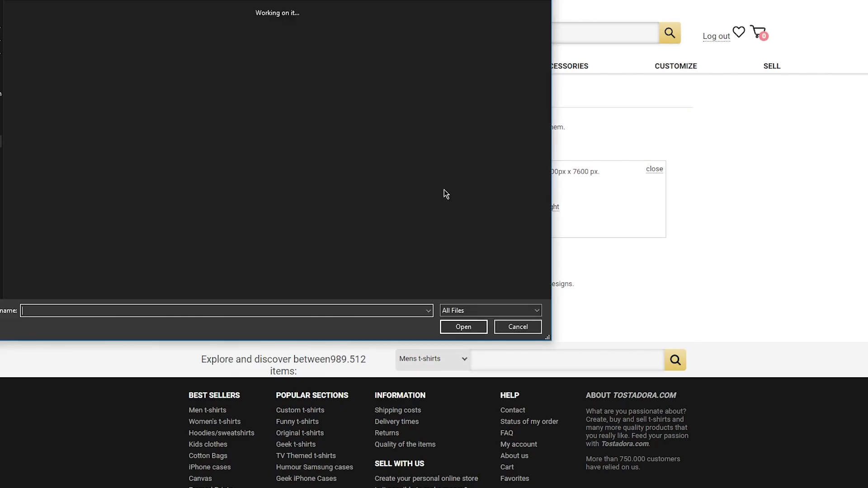
{"action": "scroll", "coordinate": [214, 201], "scroll_direction": "down", "scroll_amount": 10}
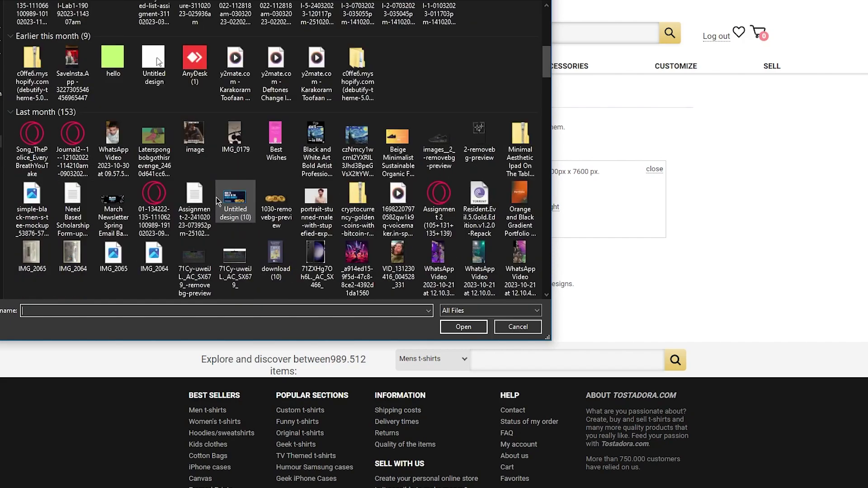
{"action": "key", "text": "Escape"}
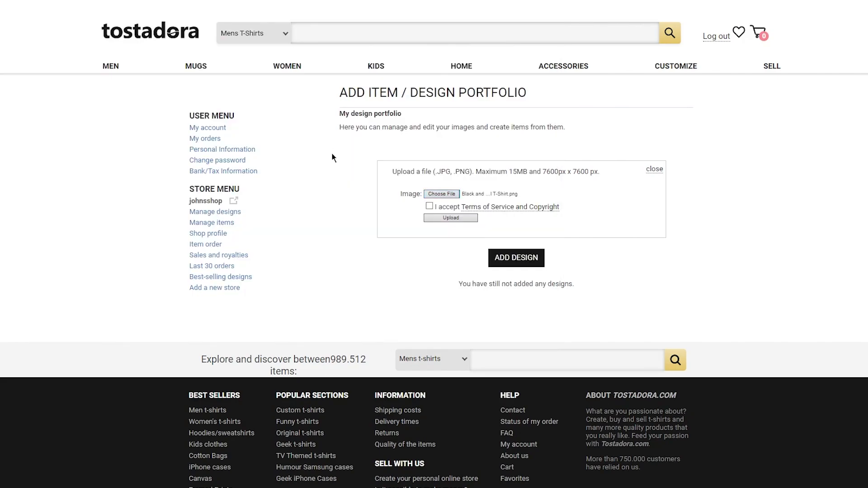
{"action": "left_click", "coordinate": [431, 206]}
{"action": "left_click", "coordinate": [442, 220]}
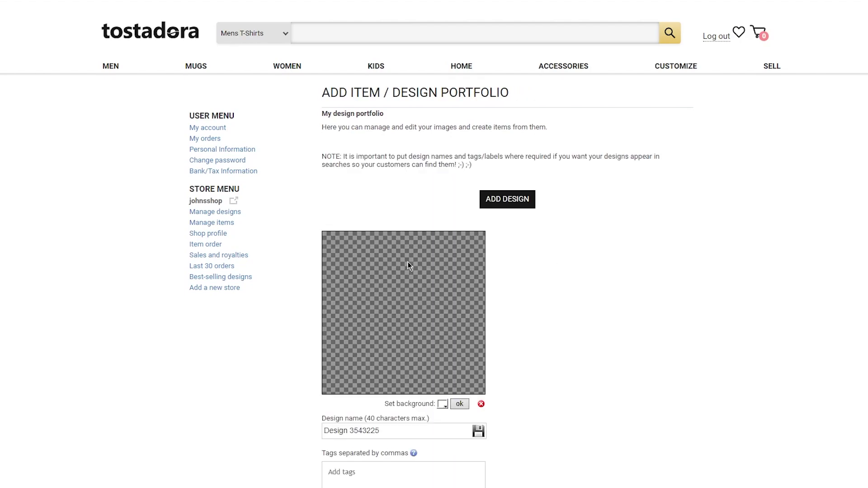
Step: Create an item from the 'art is life' design, placed on a blue men's premium t-shirt at $19.99
{"action": "scroll", "coordinate": [489, 256], "scroll_direction": "down", "scroll_amount": 3}
{"action": "left_click", "coordinate": [398, 314]}
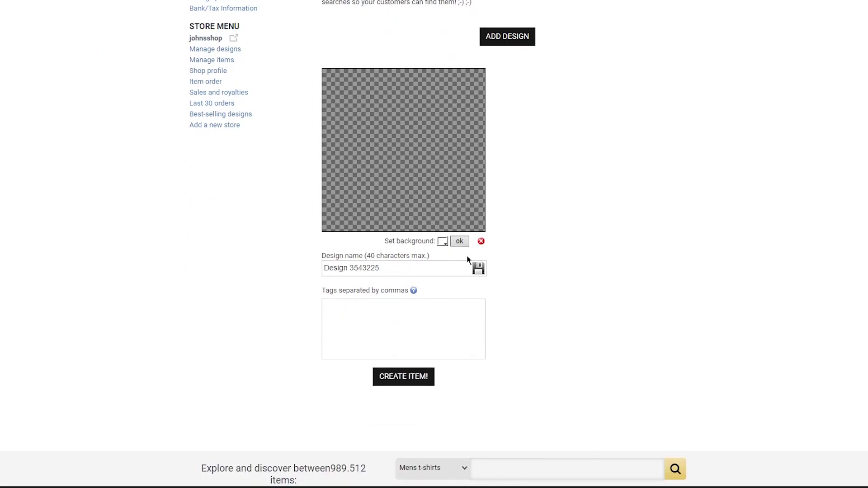
{"action": "scroll", "coordinate": [498, 231], "scroll_direction": "up", "scroll_amount": 3}
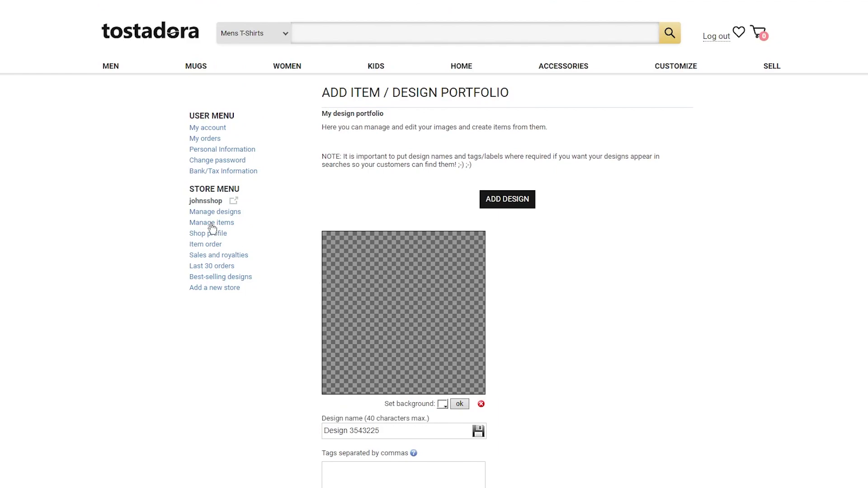
{"action": "scroll", "coordinate": [472, 270], "scroll_direction": "down", "scroll_amount": 5}
{"action": "left_click", "coordinate": [398, 270]}
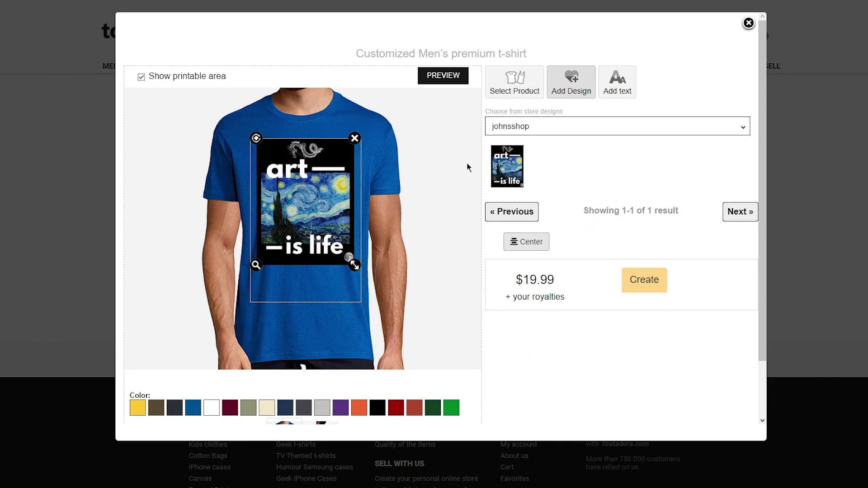
Step: Save the design as a black men's premium t-shirt item and close the customizer
{"action": "left_click", "coordinate": [171, 408]}
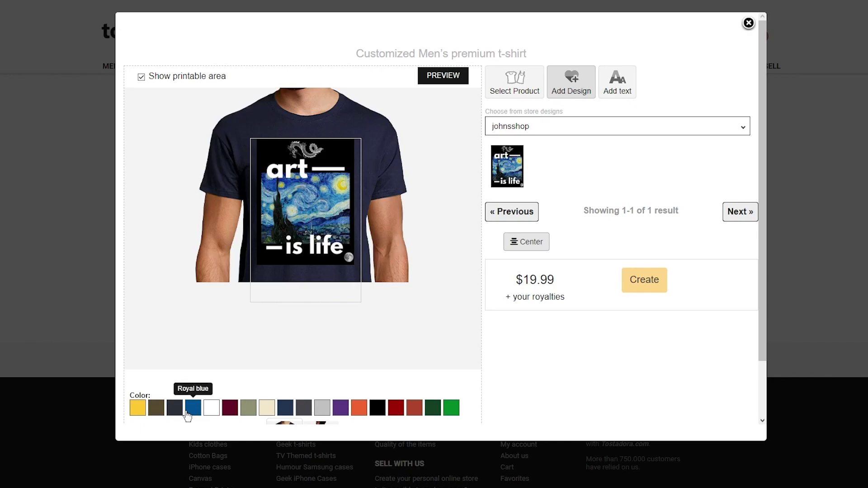
{"action": "left_click", "coordinate": [377, 409]}
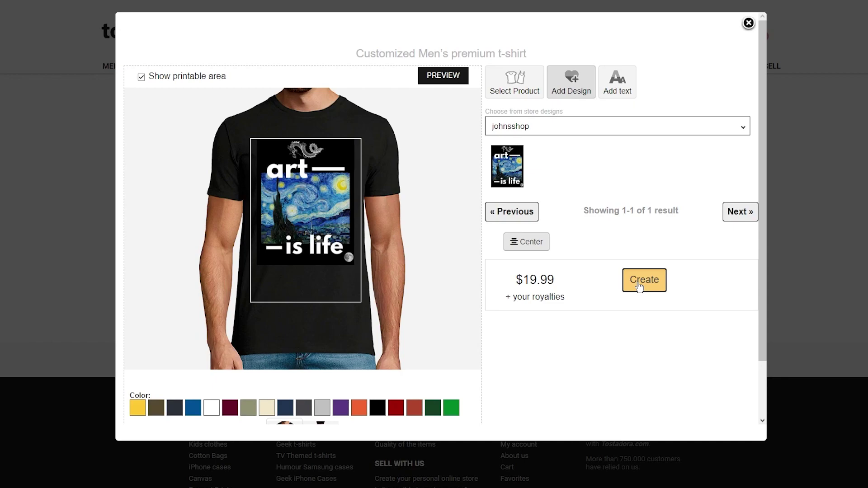
{"action": "left_click", "coordinate": [639, 284]}
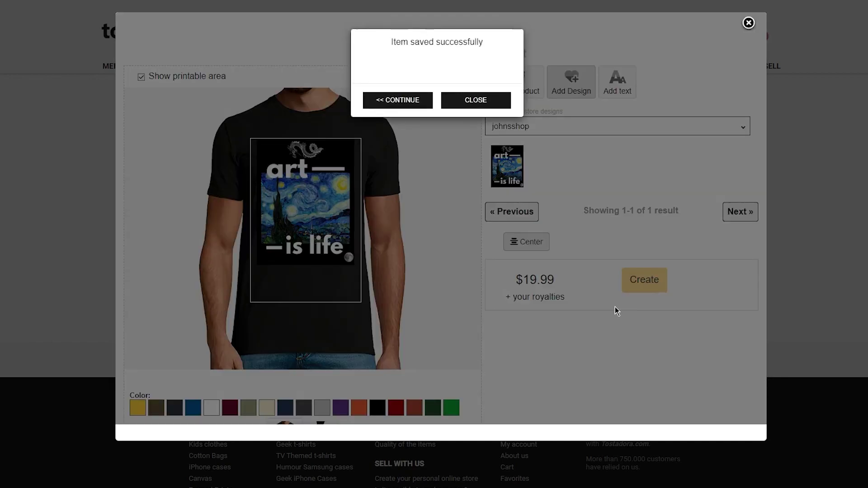
{"action": "left_click", "coordinate": [419, 102]}
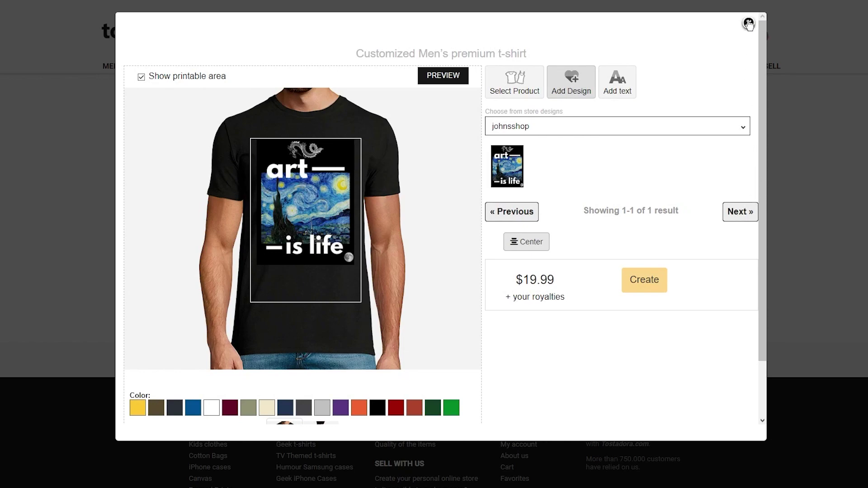
{"action": "left_click", "coordinate": [748, 23]}
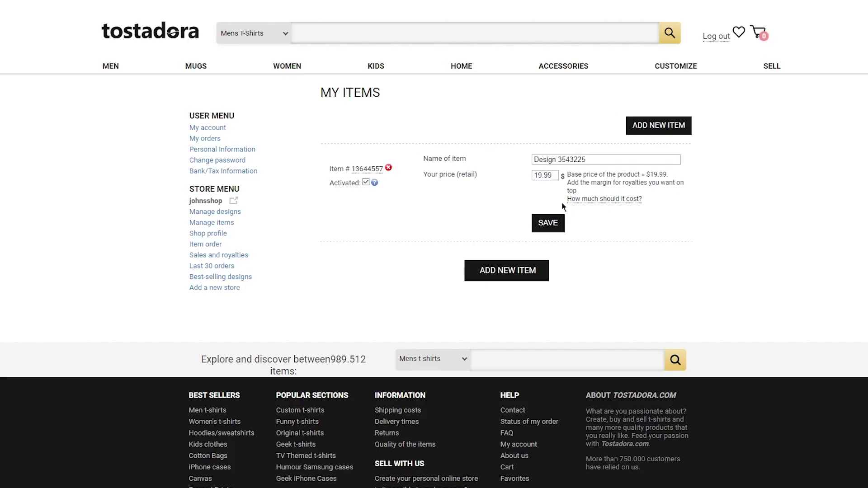
Step: Save the Design 3543225 item's name and 19.99 $ price on My Items
{"action": "left_click", "coordinate": [549, 224]}
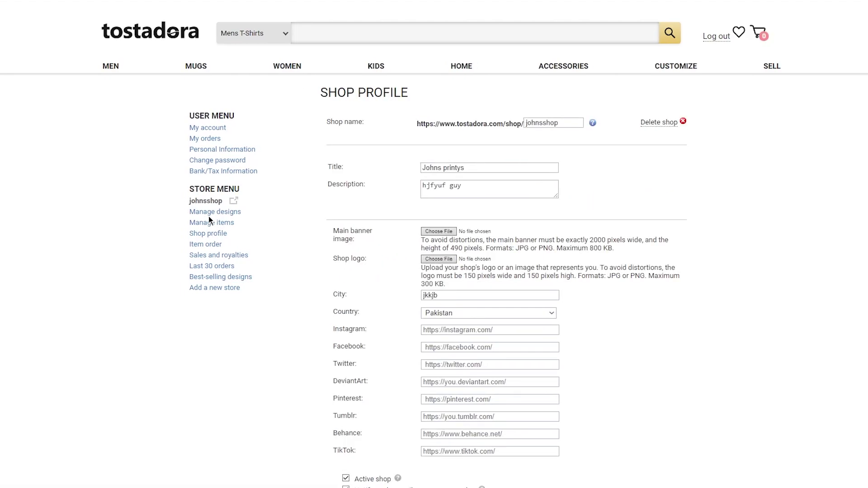
Step: Open the live johnsshop product page for the black Design 3543225 t-shirt from Item order
{"action": "scroll", "coordinate": [443, 264], "scroll_direction": "down", "scroll_amount": 4}
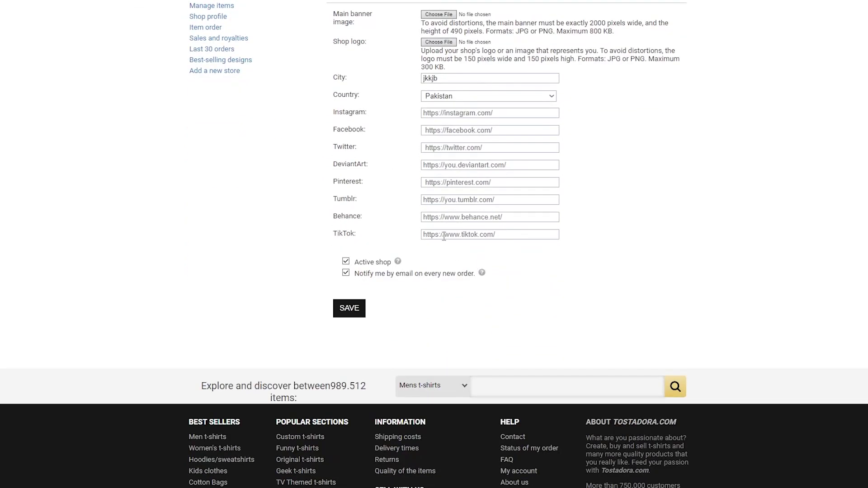
{"action": "scroll", "coordinate": [444, 236], "scroll_direction": "up", "scroll_amount": 4}
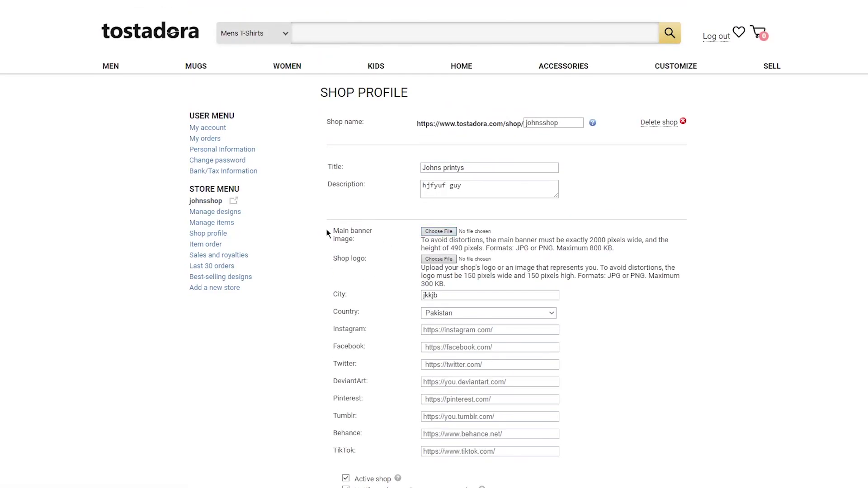
{"action": "left_click", "coordinate": [210, 244]}
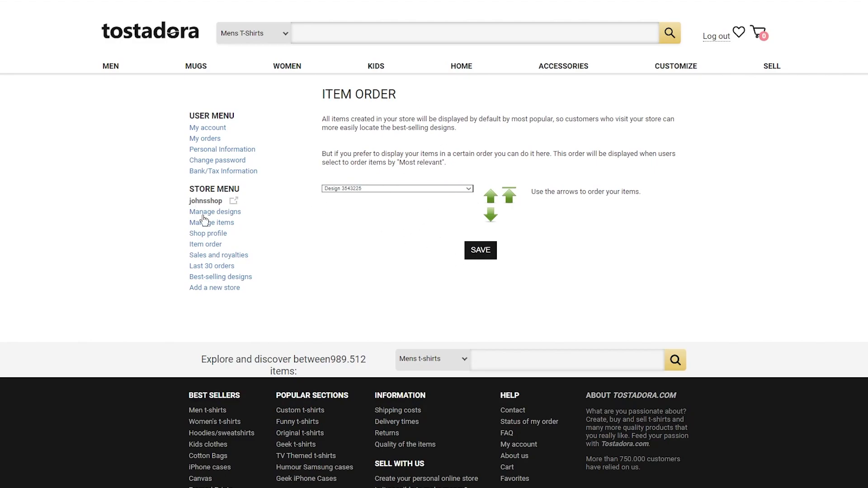
{"action": "left_click", "coordinate": [234, 200]}
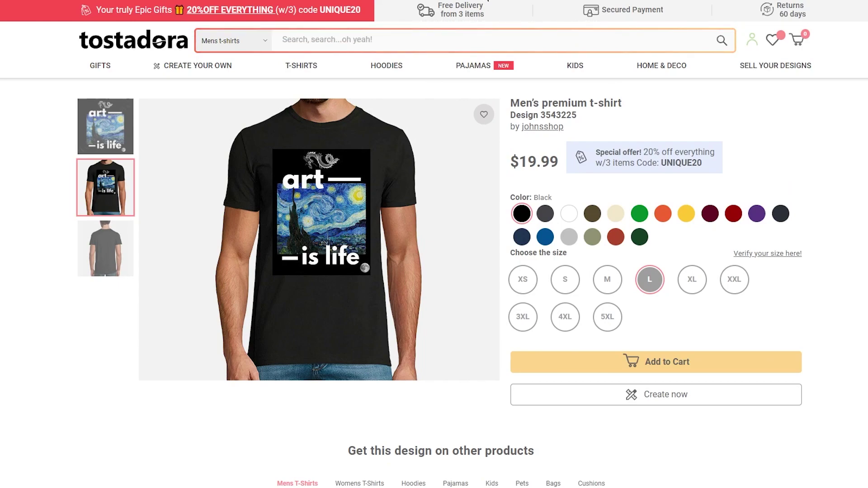
{"action": "mouse_move", "coordinate": [731, 77]}
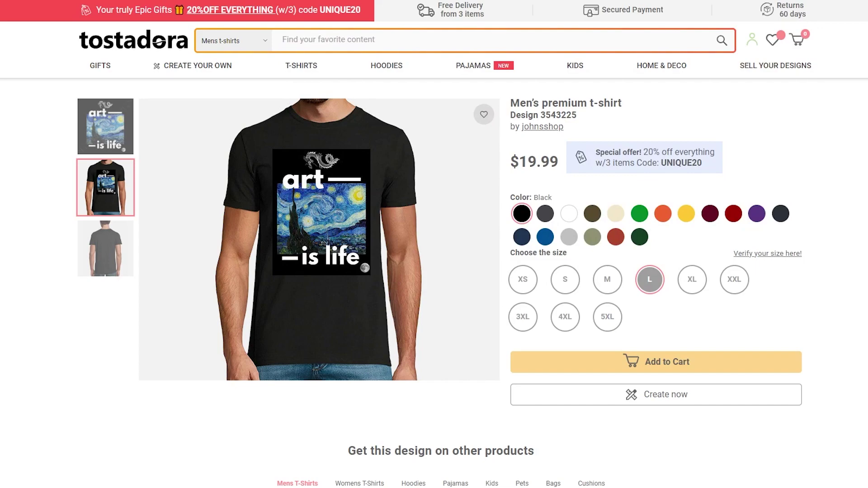
{"action": "scroll", "coordinate": [858, 199], "scroll_direction": "down", "scroll_amount": 3}
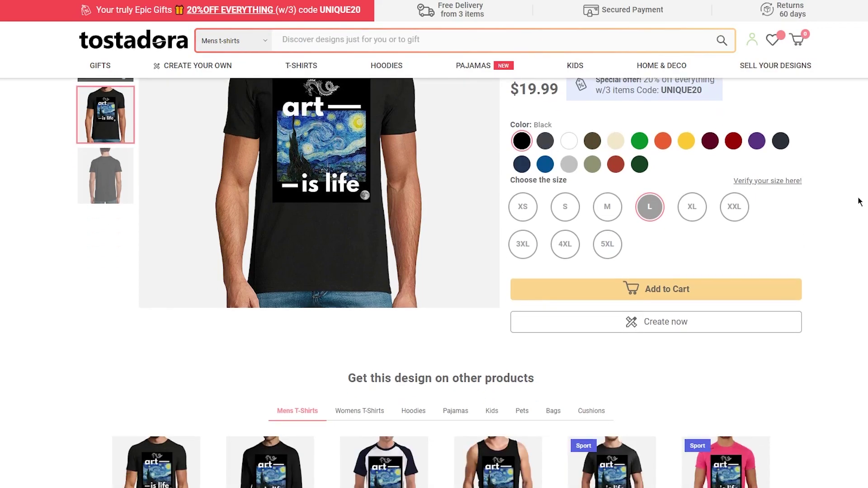
{"action": "scroll", "coordinate": [860, 202], "scroll_direction": "down", "scroll_amount": 1}
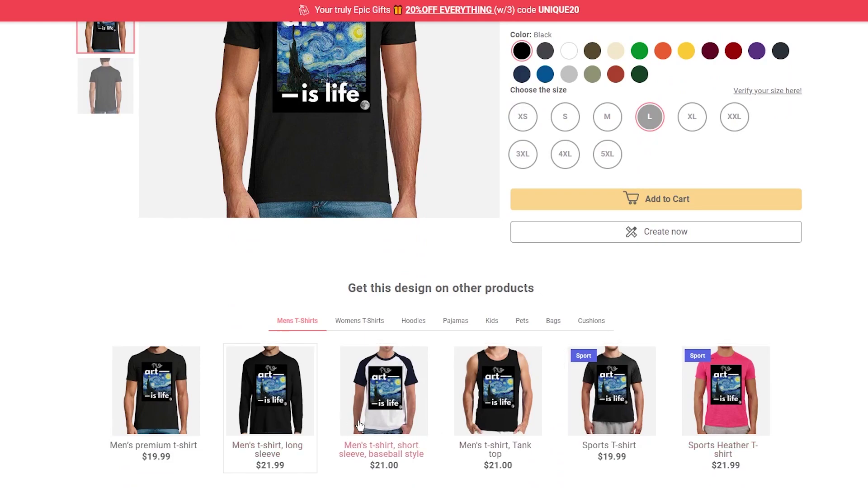
{"action": "scroll", "coordinate": [137, 375], "scroll_direction": "down", "scroll_amount": 1}
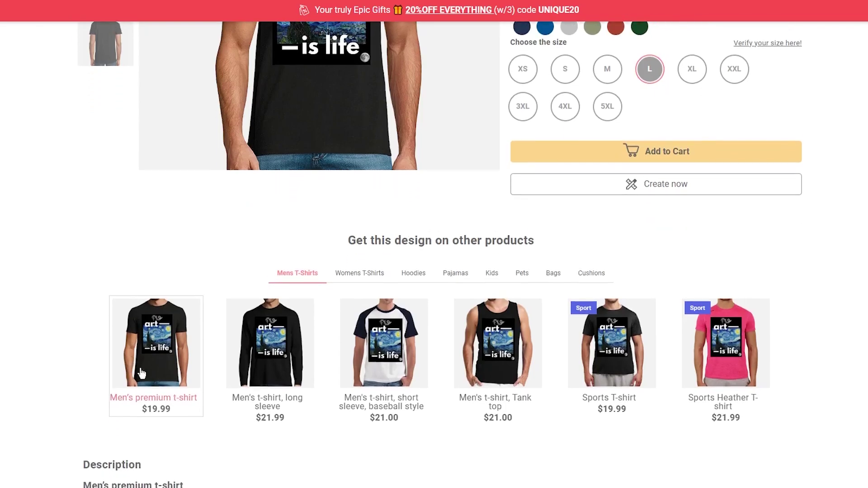
{"action": "scroll", "coordinate": [137, 375], "scroll_direction": "down", "scroll_amount": 5}
{"action": "scroll", "coordinate": [509, 340], "scroll_direction": "up", "scroll_amount": 10}
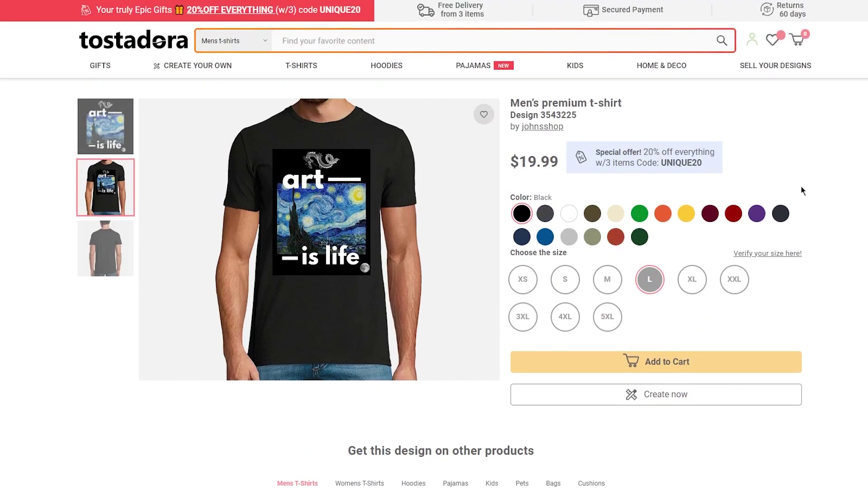
Step: Preview the shirt in Grey, Meadow green and Purple, then choose Royal blue
{"action": "left_click", "coordinate": [545, 214]}
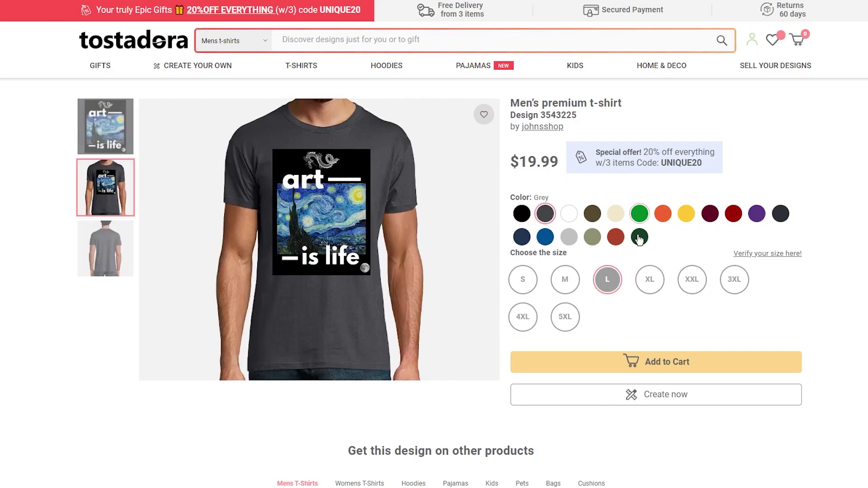
{"action": "left_click", "coordinate": [640, 214]}
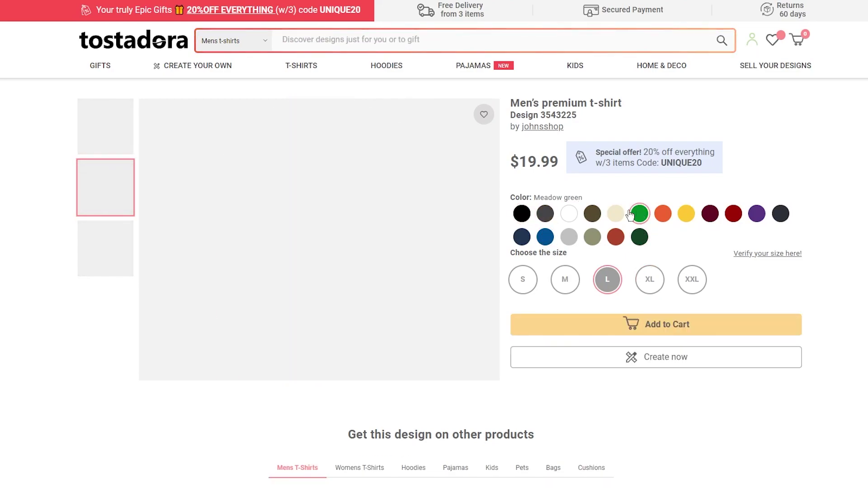
{"action": "left_click", "coordinate": [746, 215]}
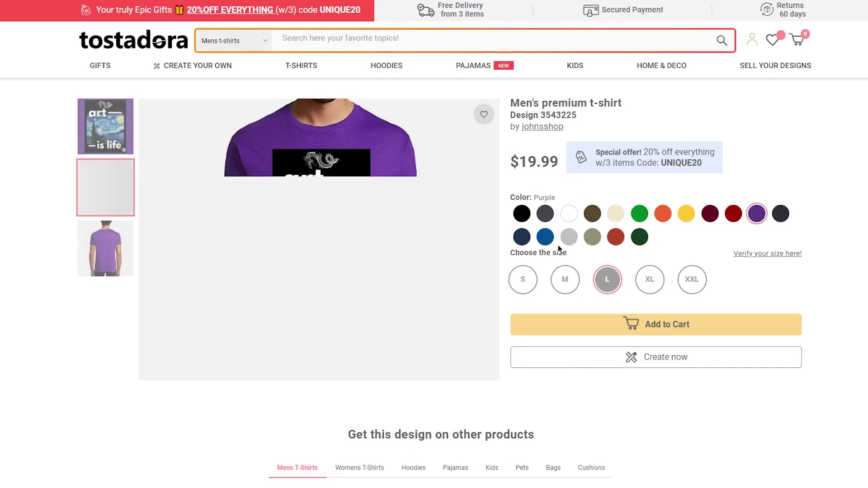
{"action": "left_click", "coordinate": [549, 241]}
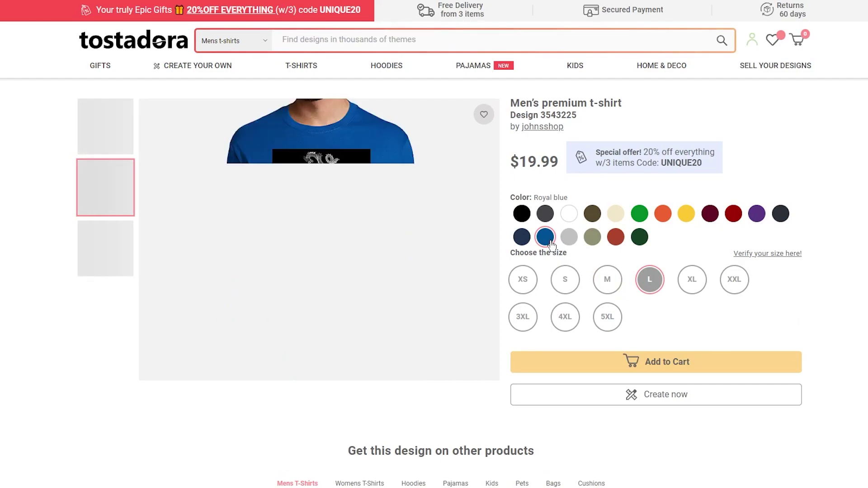